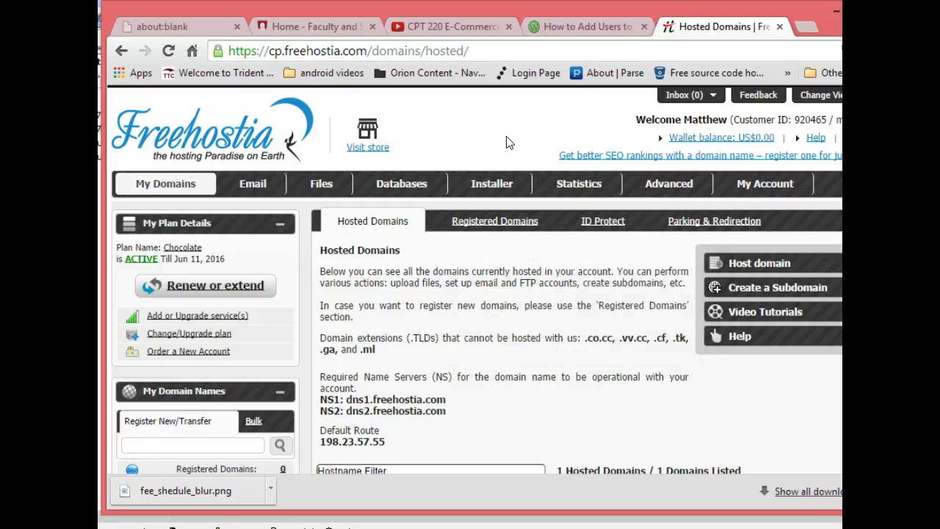
# - Open the Installer menu's Applications Installer and scroll to the Most Popular Scripts list
pyautogui.moveTo(489, 184)
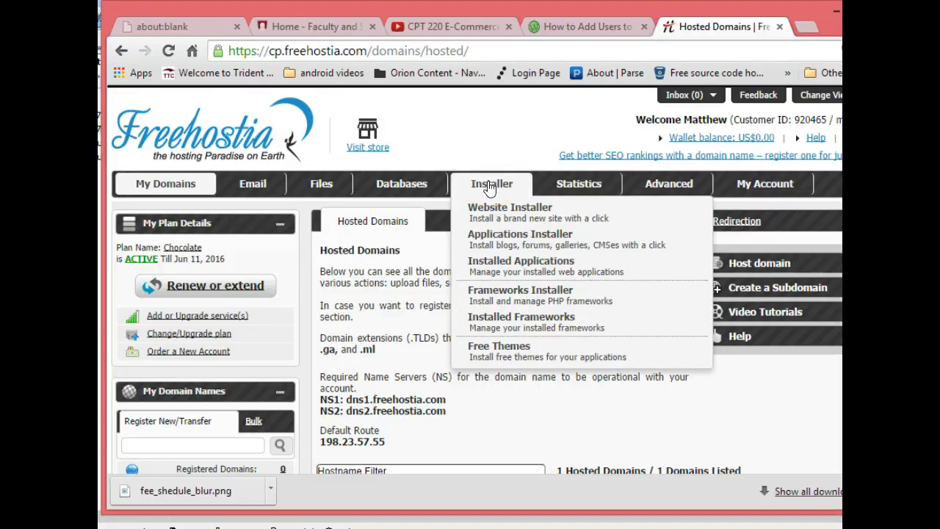
pyautogui.click(496, 242)
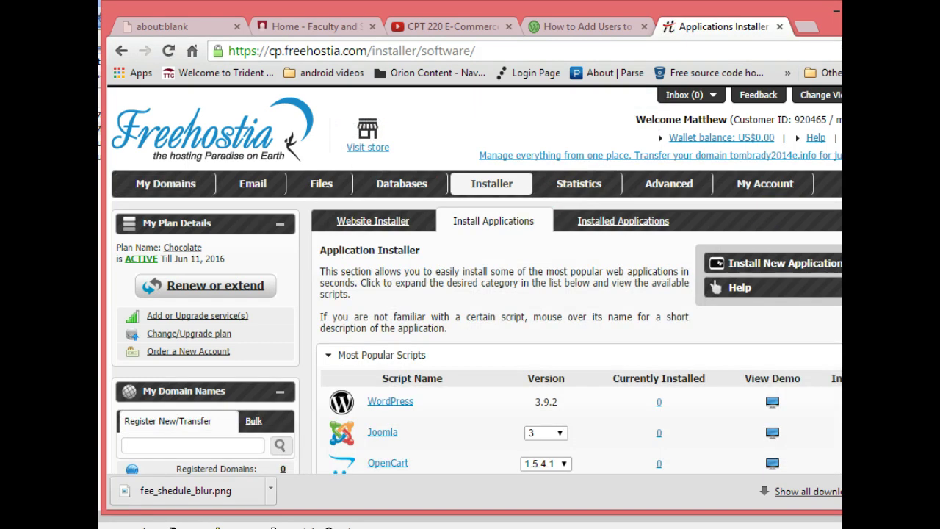
pyautogui.scroll(-3, 607, 346)
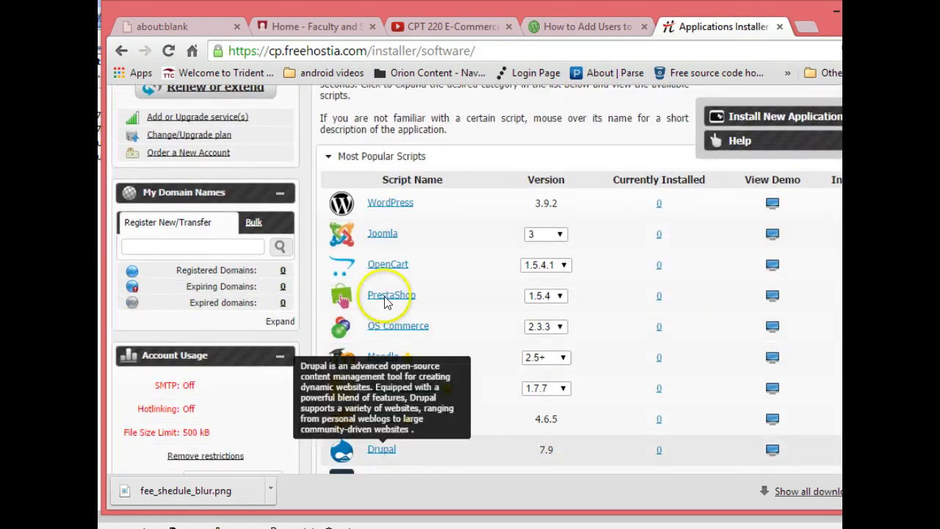
pyautogui.moveTo(394, 211)
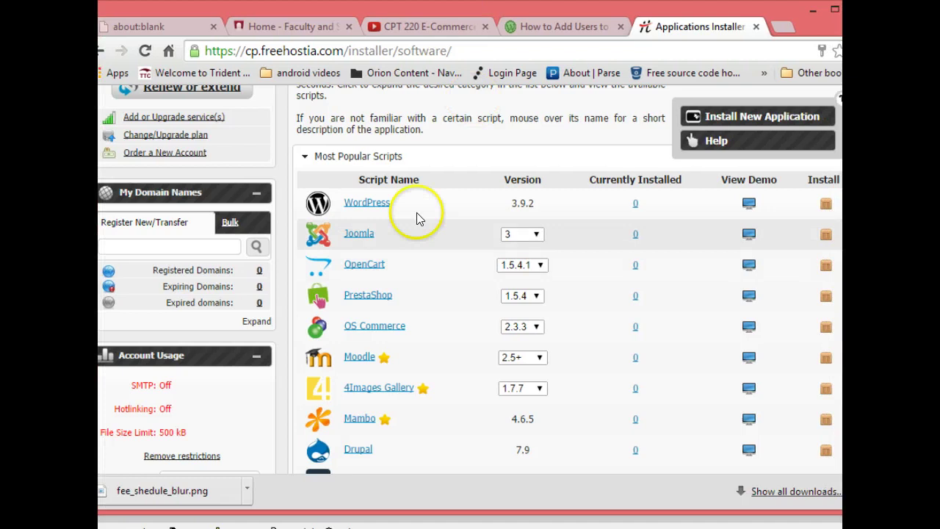
pyautogui.moveTo(376, 207)
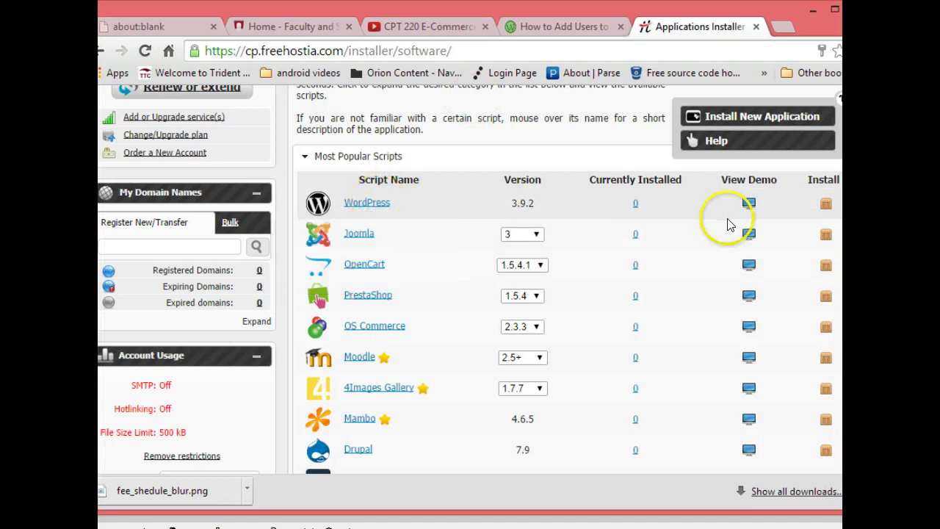
# - Install WordPress 3.9.2 with a new, confirmed admin password and the weblog title 'Trident Tennis'
pyautogui.click(826, 207)
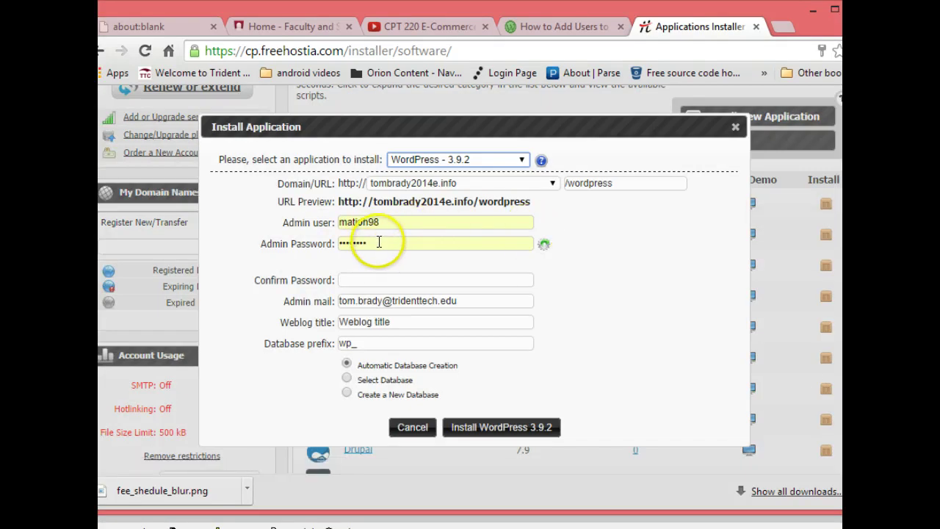
pyautogui.moveTo(380, 241); pyautogui.dragTo(279, 243)
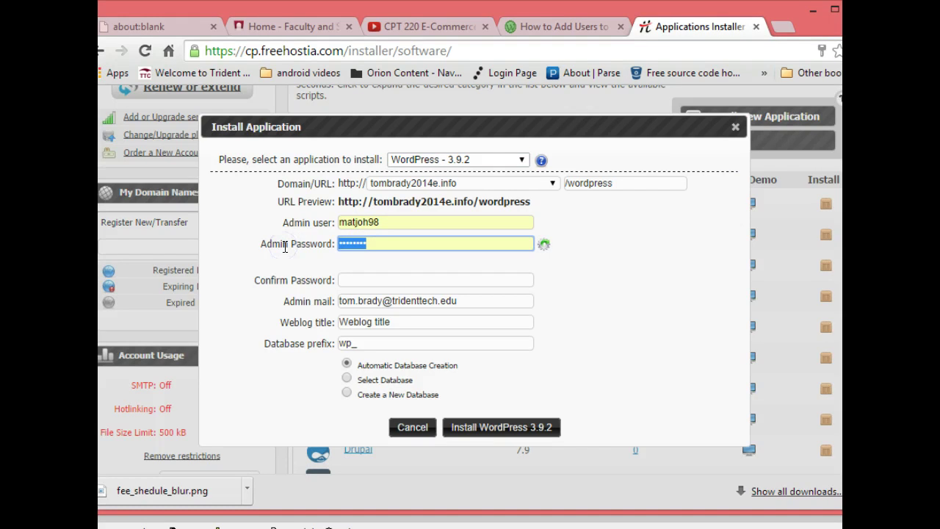
pyautogui.write('********')
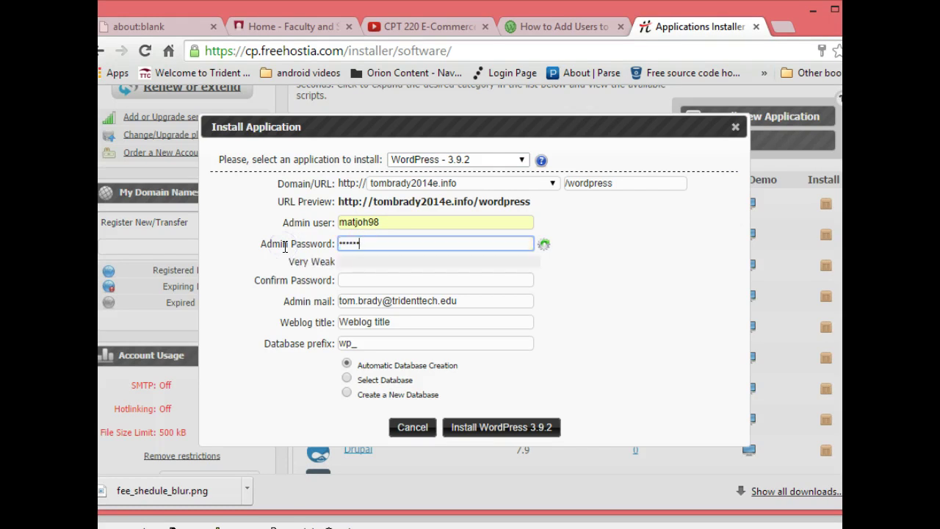
pyautogui.click(376, 280)
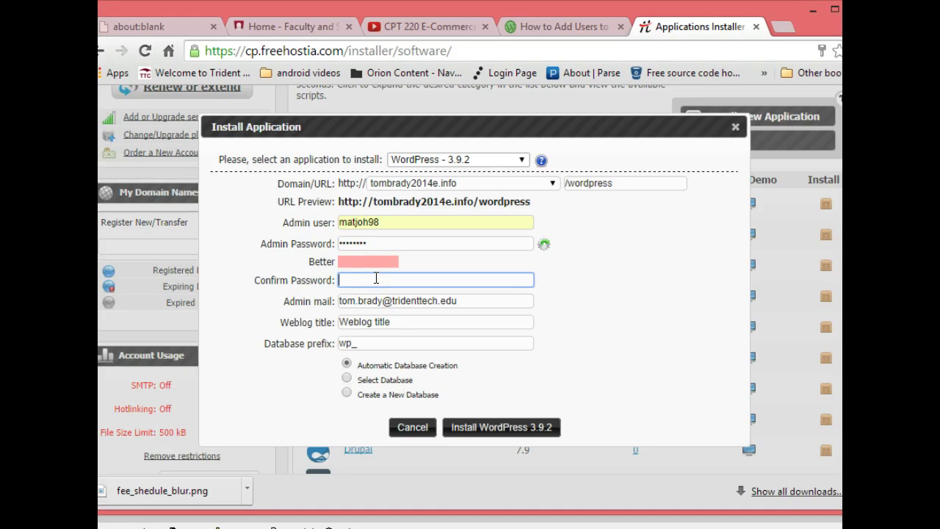
pyautogui.write('********')
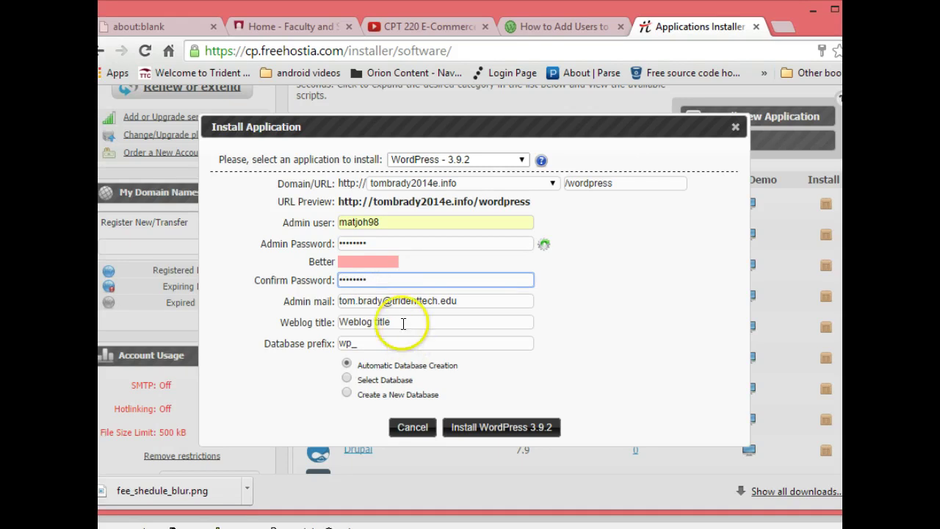
pyautogui.moveTo(404, 324); pyautogui.dragTo(300, 321)
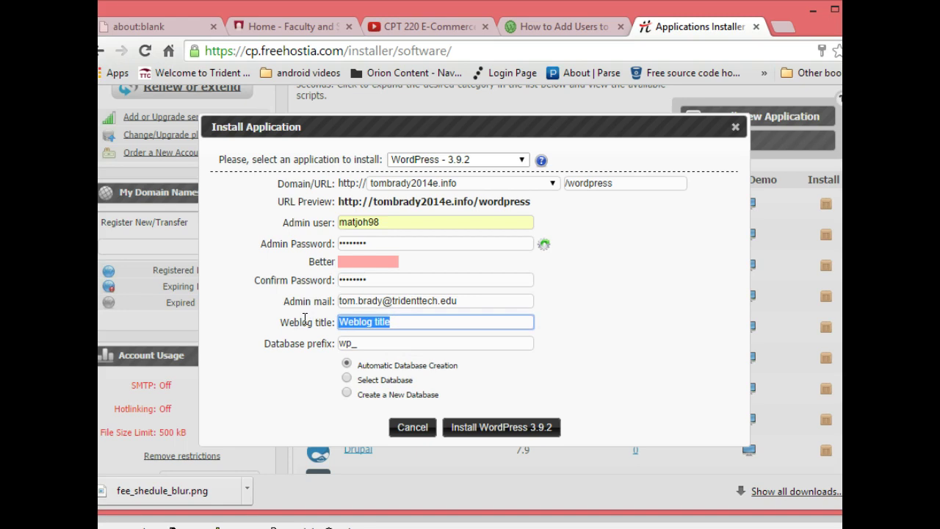
pyautogui.write('Trident T')
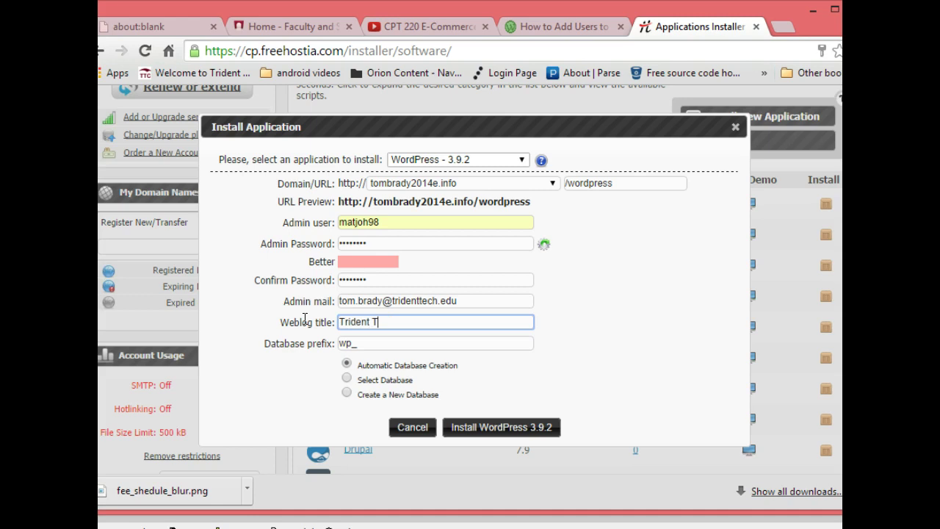
pyautogui.write('ennis')
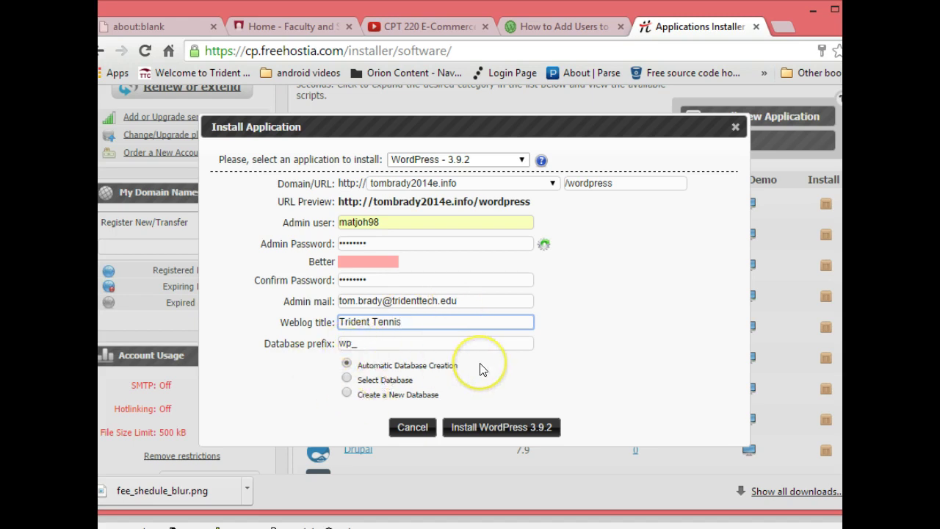
pyautogui.click(519, 434)
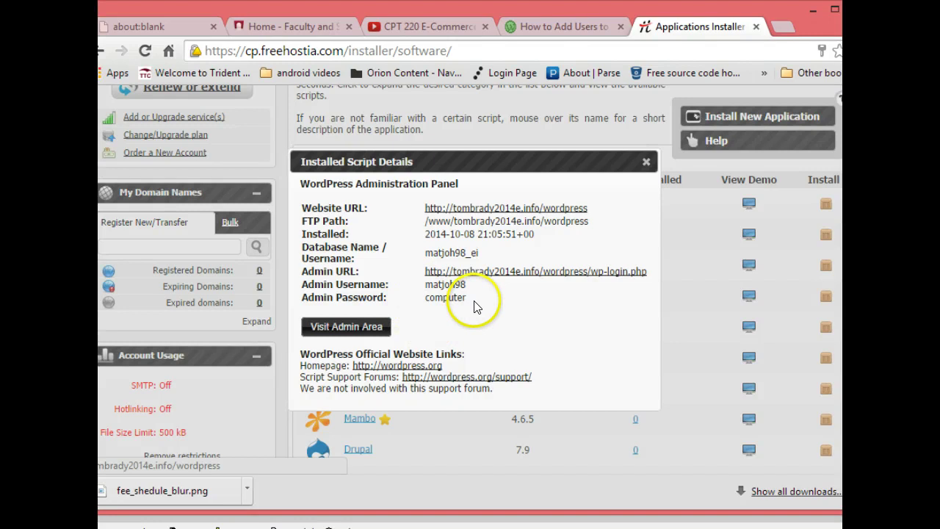
pyautogui.moveTo(474, 300); pyautogui.dragTo(298, 271)
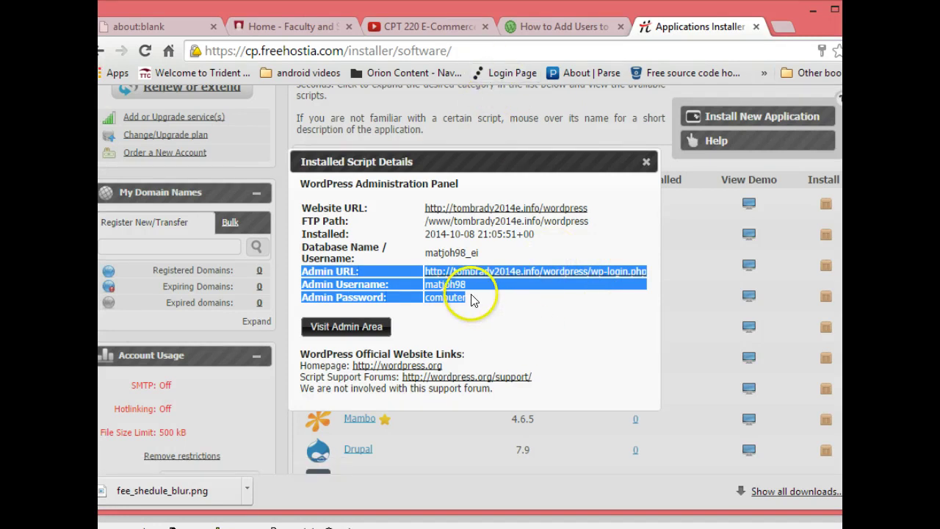
pyautogui.click(481, 319)
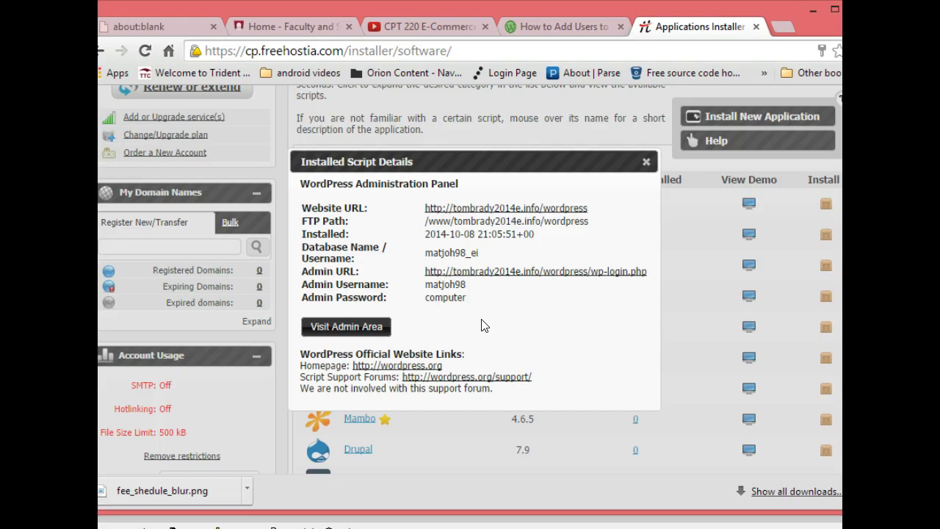
# - Go from the Installed Script Details to the Trident Tennis WordPress Dashboard via Visit Admin Area
pyautogui.click(333, 329)
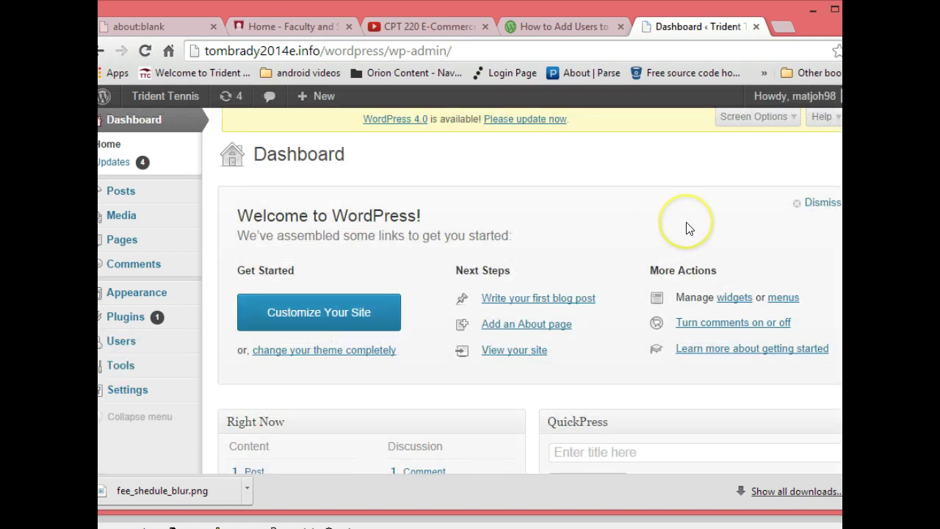
pyautogui.click(770, 210)
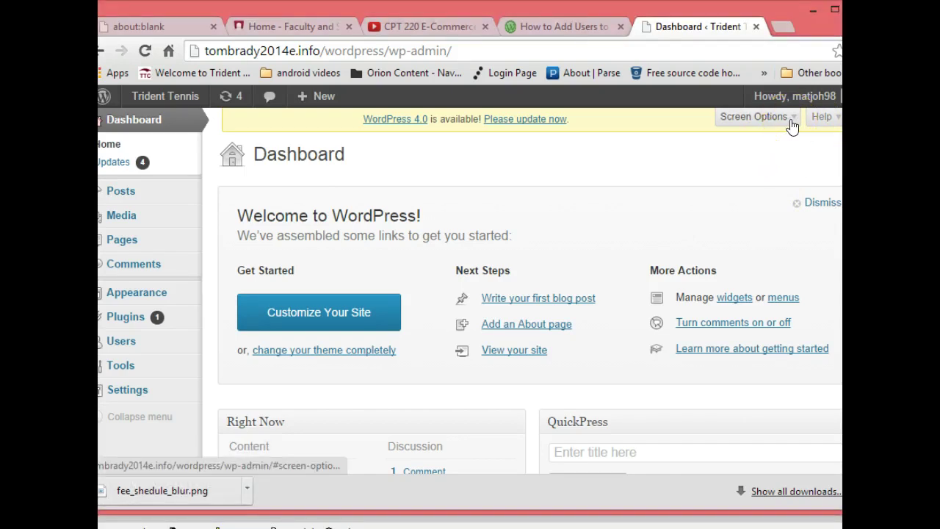
# - In Screen Options, uncheck Recent Drafts, QuickPress, Plugins, Incoming Links, Recent Comments, Right Now and both news panels
pyautogui.click(791, 121)
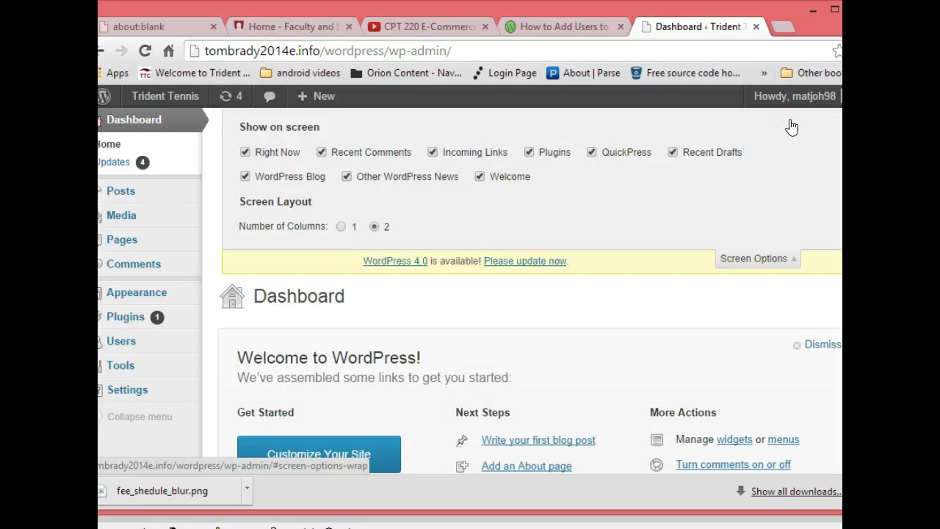
pyautogui.click(672, 152)
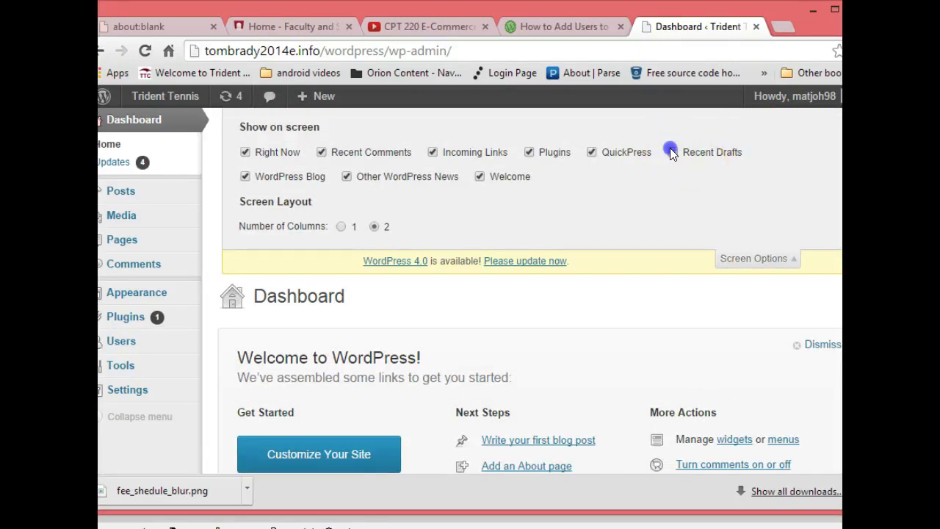
pyautogui.click(592, 152)
pyautogui.click(530, 152)
pyautogui.click(433, 152)
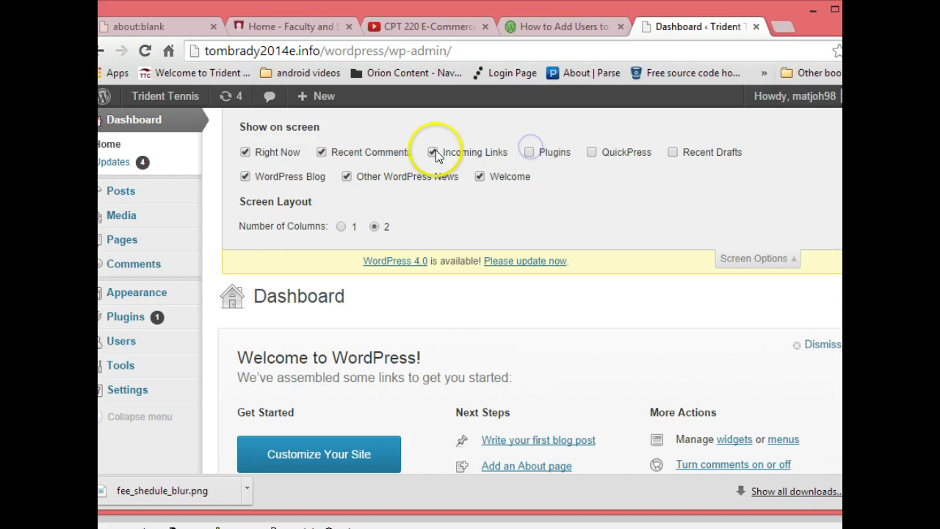
pyautogui.click(321, 152)
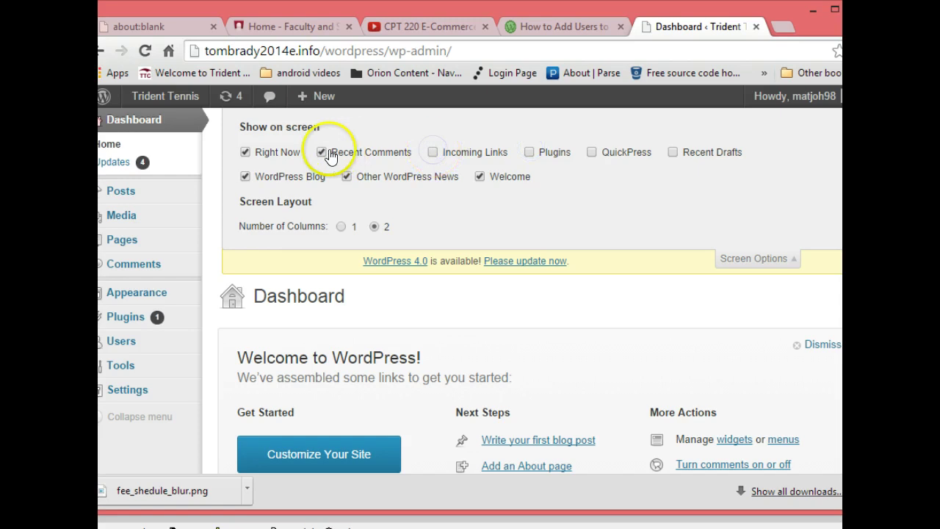
pyautogui.click(245, 152)
pyautogui.click(245, 177)
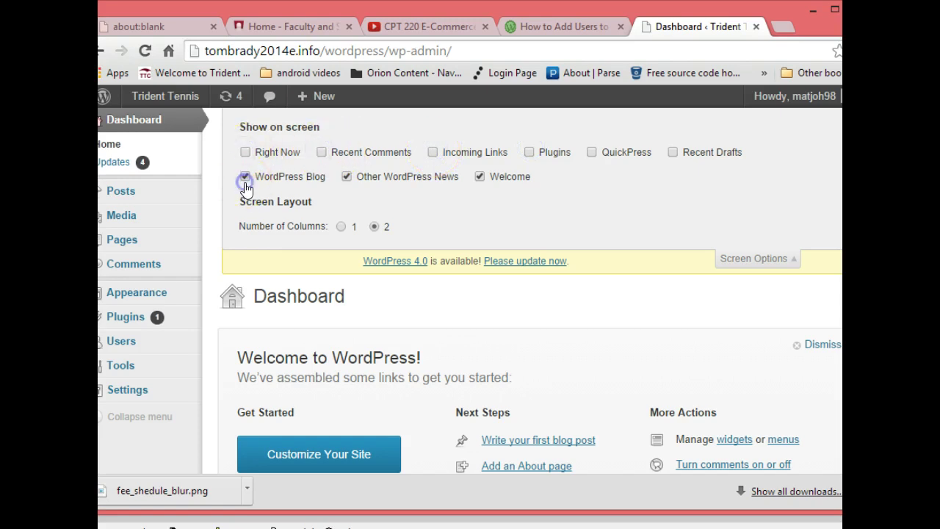
pyautogui.click(346, 177)
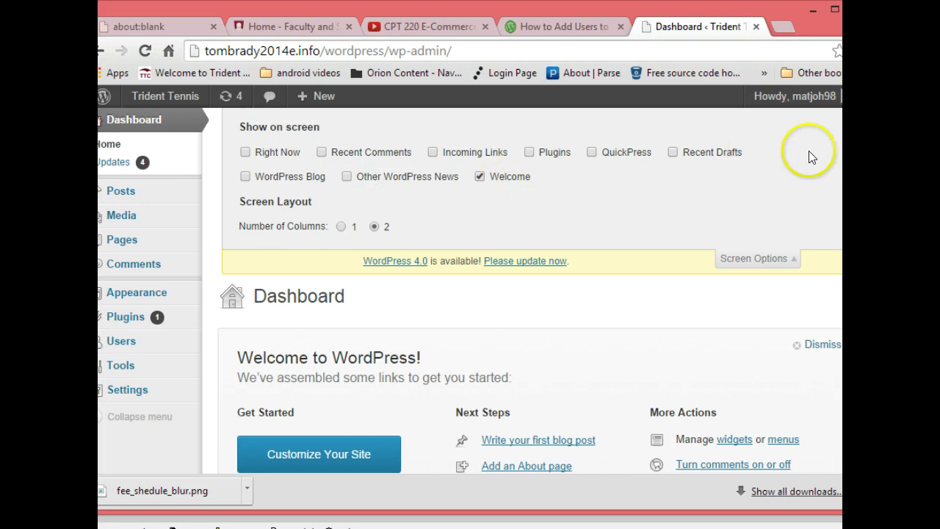
pyautogui.click(776, 260)
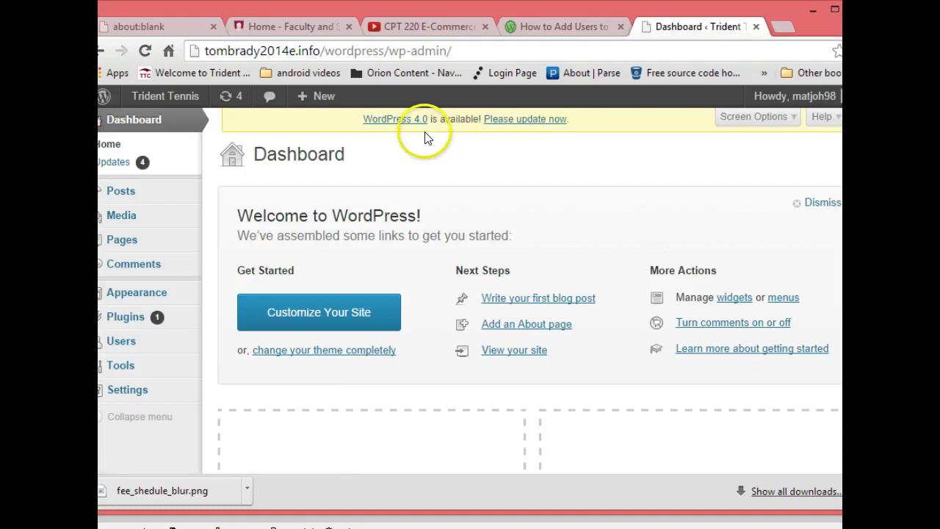
# - Update the site to WordPress 4.0 from the update notice and Updates page
pyautogui.click(536, 120)
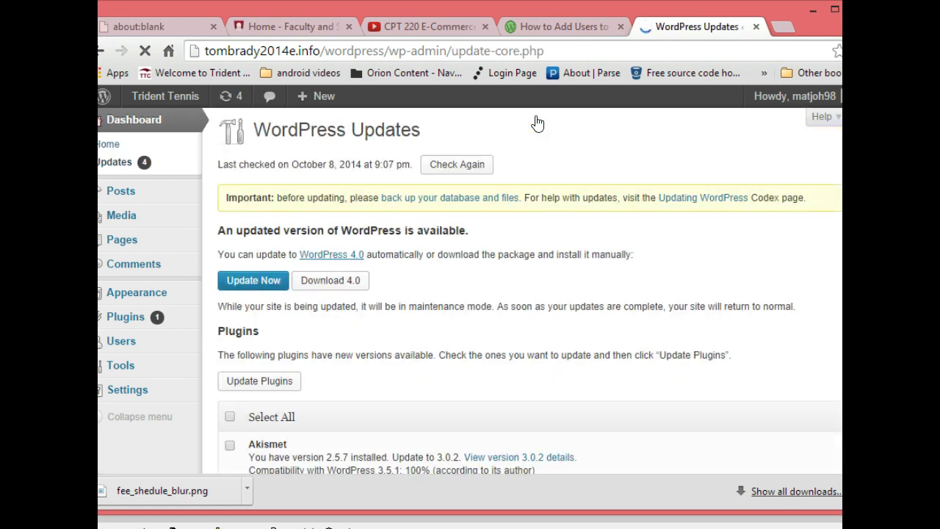
pyautogui.click(257, 280)
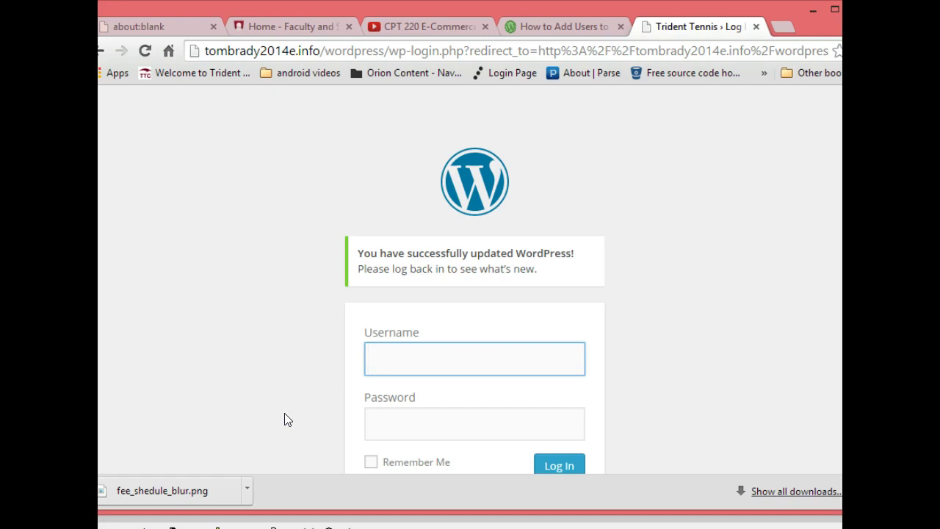
# - Log in with the admin username and password, Remember Me ticked, re-entering the password after an error
pyautogui.click(393, 351)
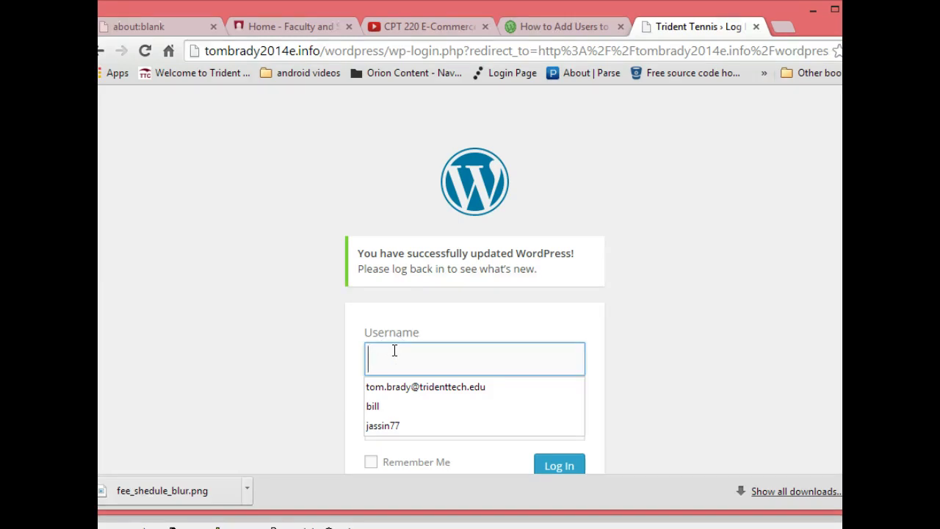
pyautogui.write('matjoh')
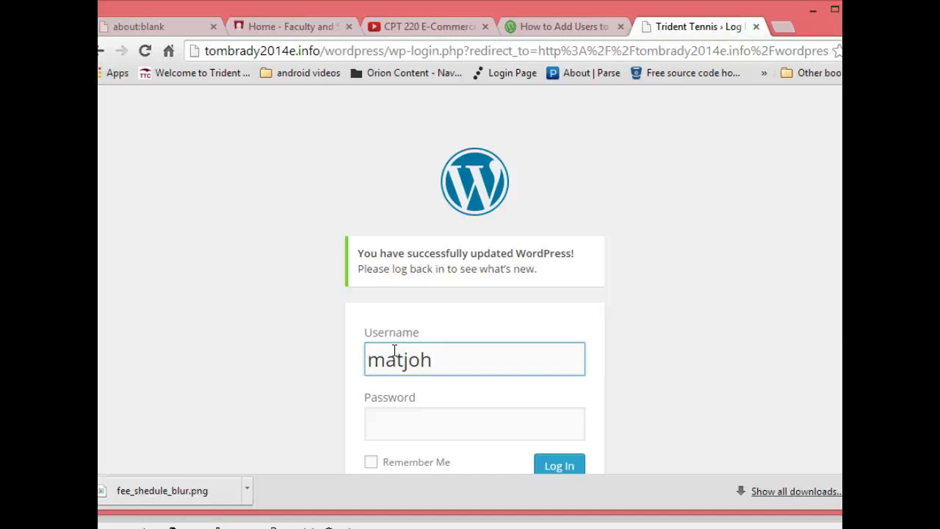
pyautogui.write('98')
pyautogui.click(390, 374)
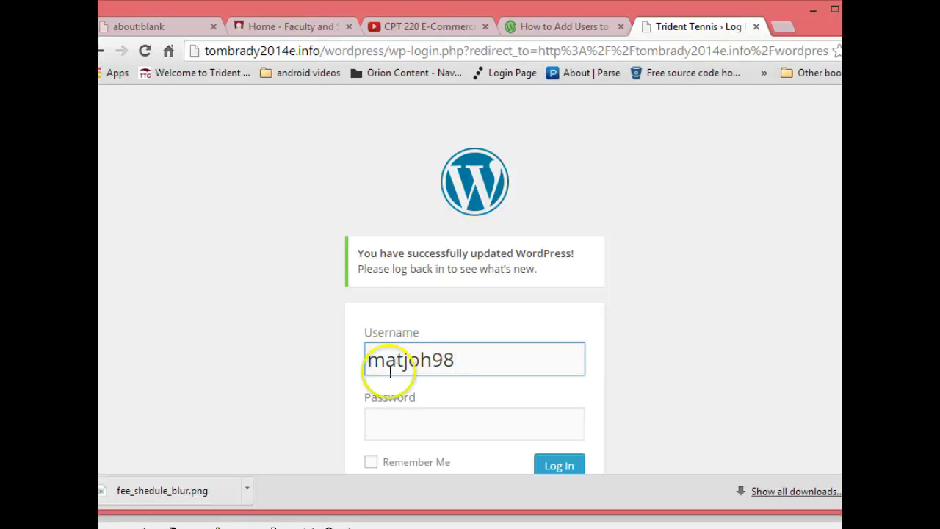
pyautogui.click(395, 421)
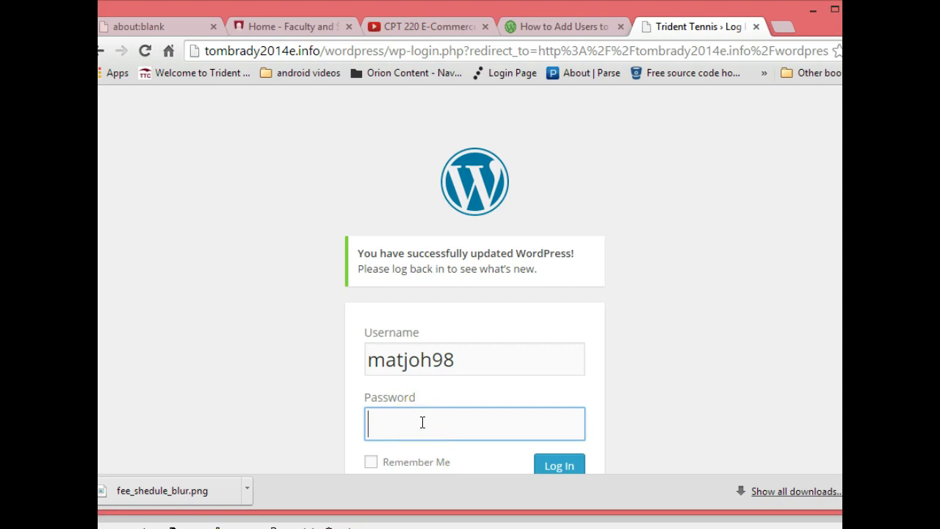
pyautogui.write('•••••••••')
pyautogui.click(370, 461)
pyautogui.click(548, 469)
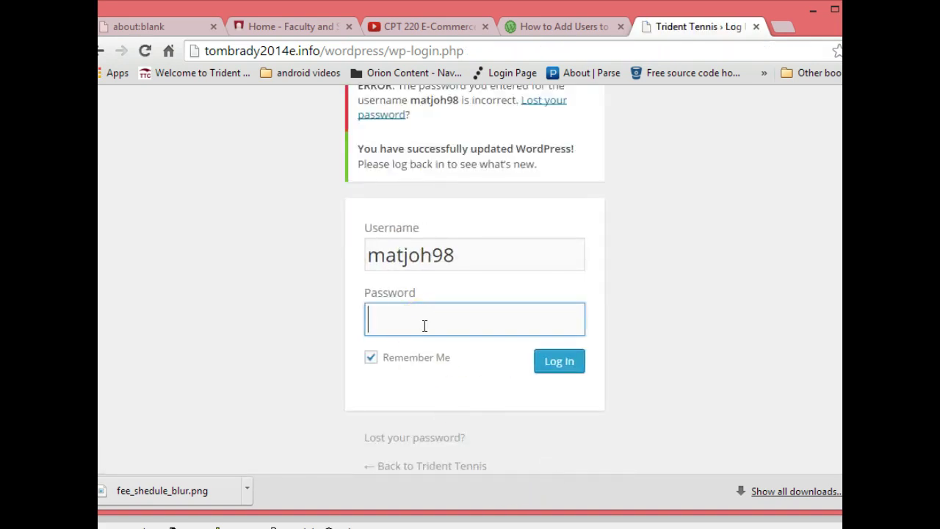
pyautogui.write('••••••••')
pyautogui.click(558, 364)
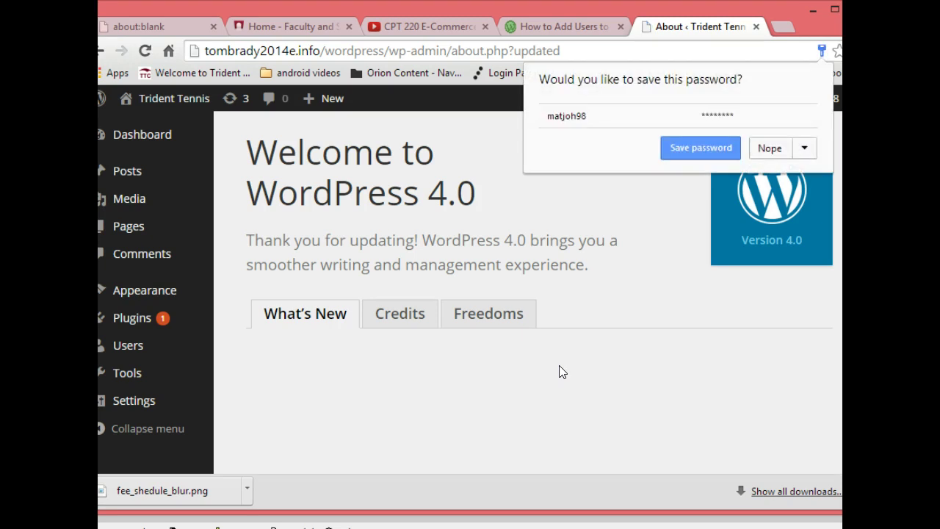
# - Save the password in the browser, then trash the Hello world! post from All Posts
pyautogui.click(716, 152)
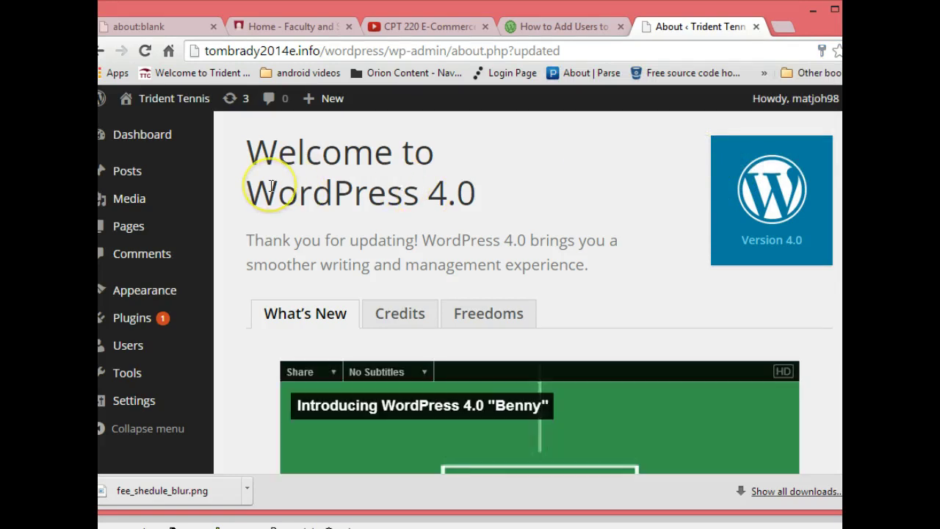
pyautogui.moveTo(144, 175)
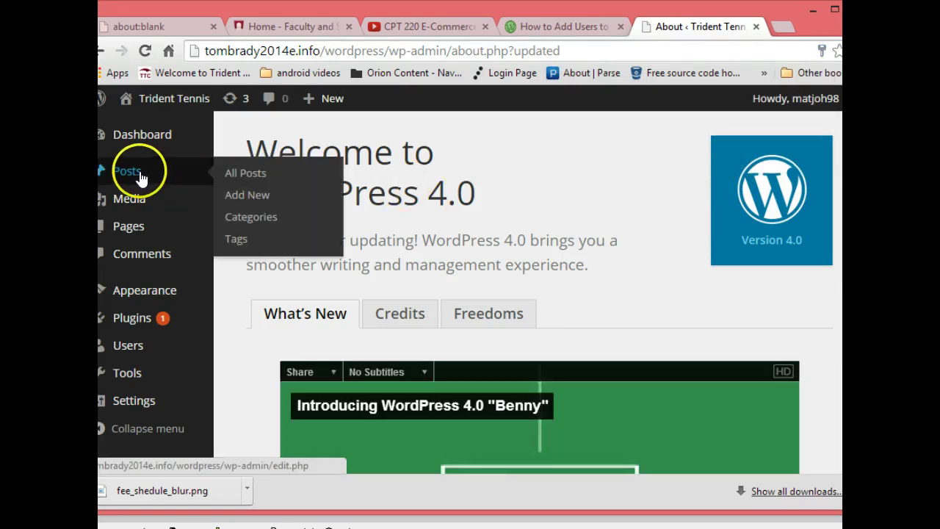
pyautogui.click(244, 173)
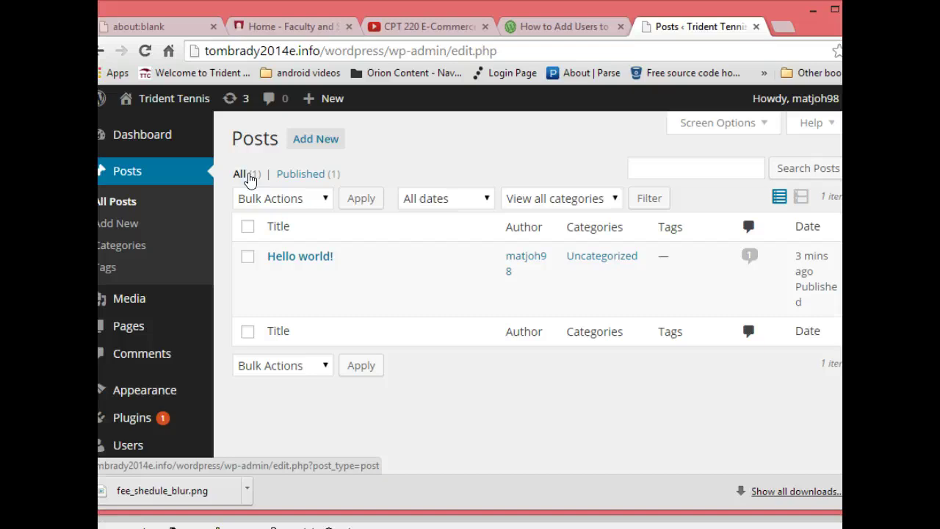
pyautogui.click(343, 315)
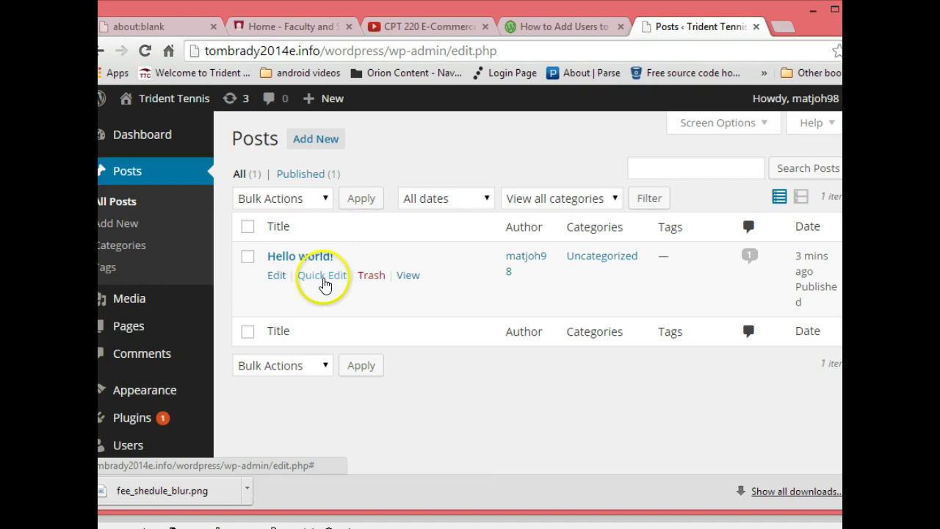
pyautogui.click(371, 276)
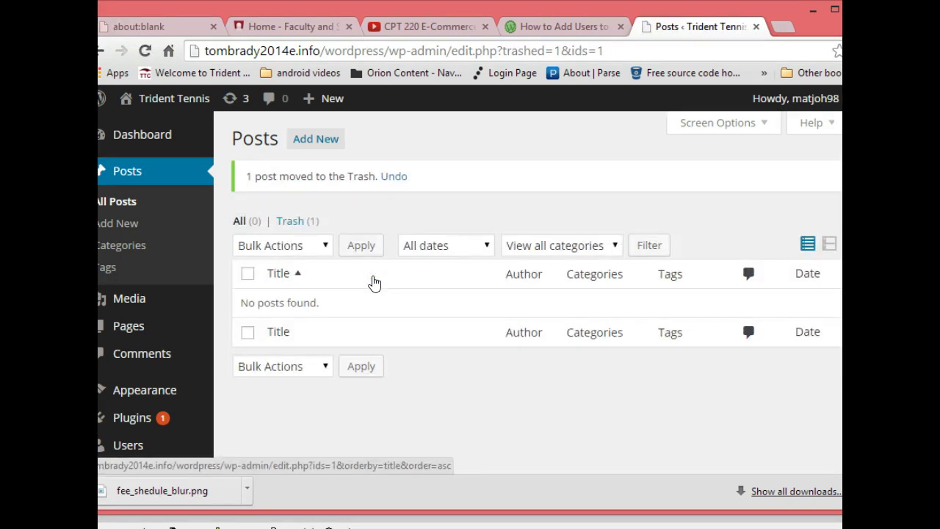
# - Choose Delete under Hello Dolly in the Installed Plugins list
pyautogui.moveTo(174, 343)
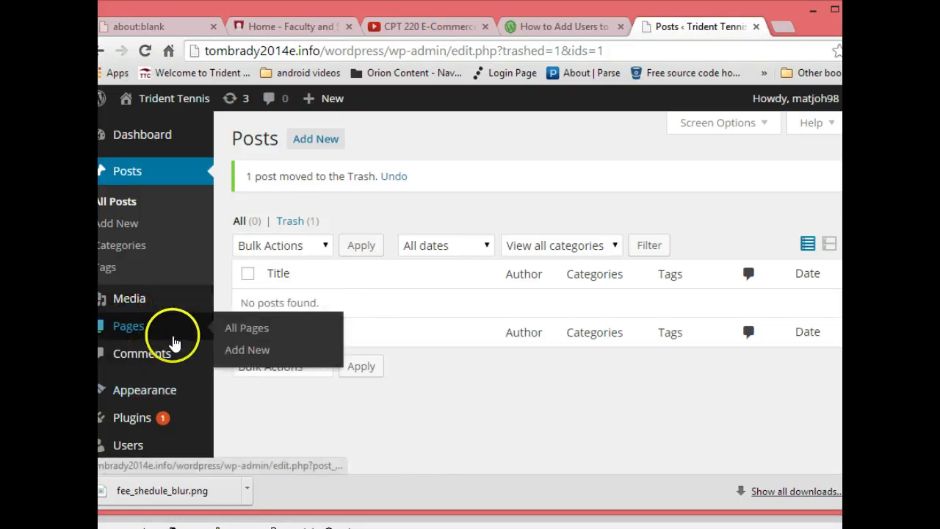
pyautogui.moveTo(136, 413)
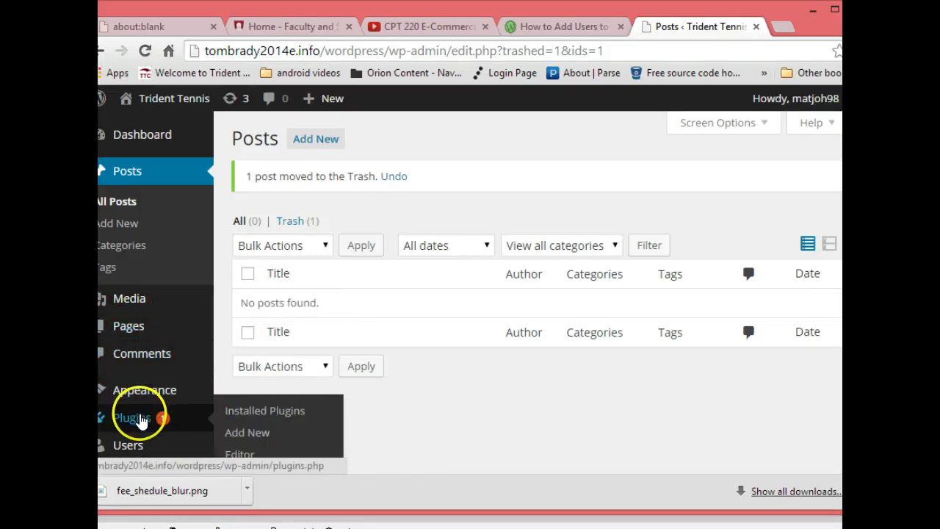
pyautogui.click(248, 413)
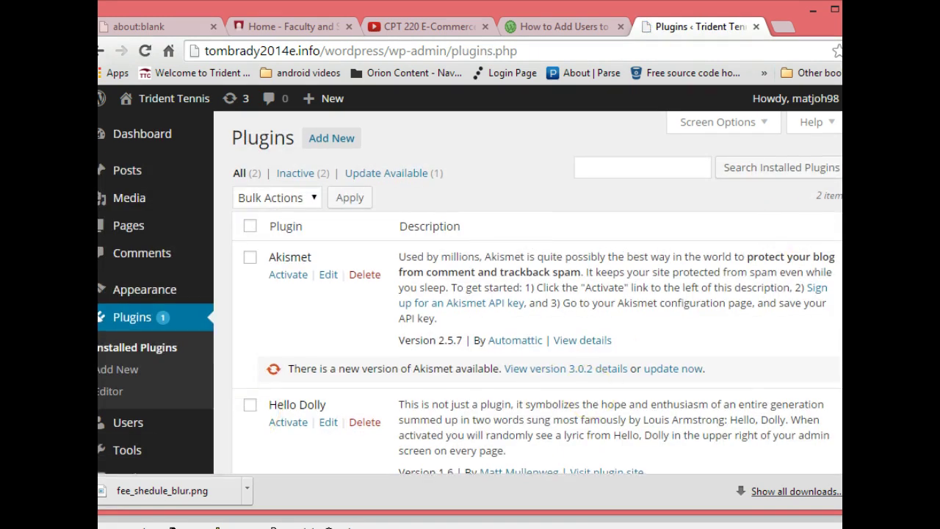
pyautogui.scroll(-3, 547, 321)
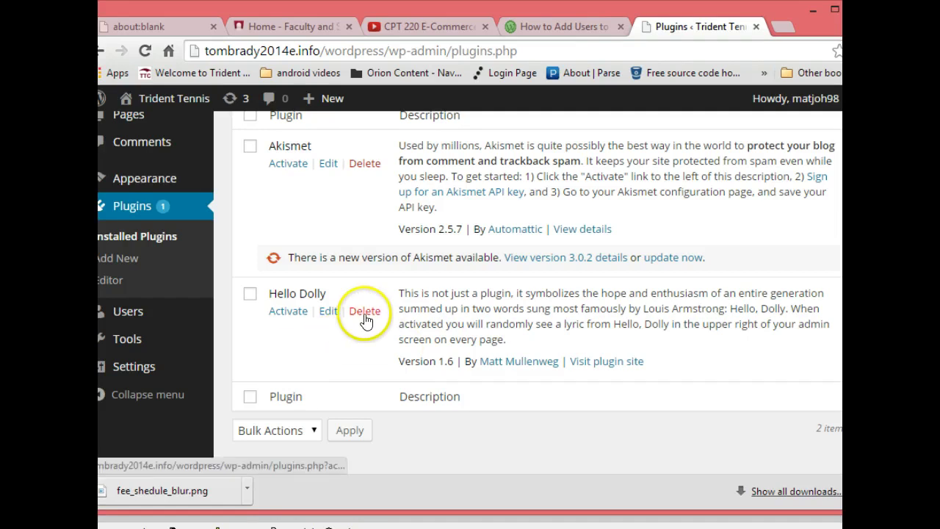
pyautogui.click(364, 311)
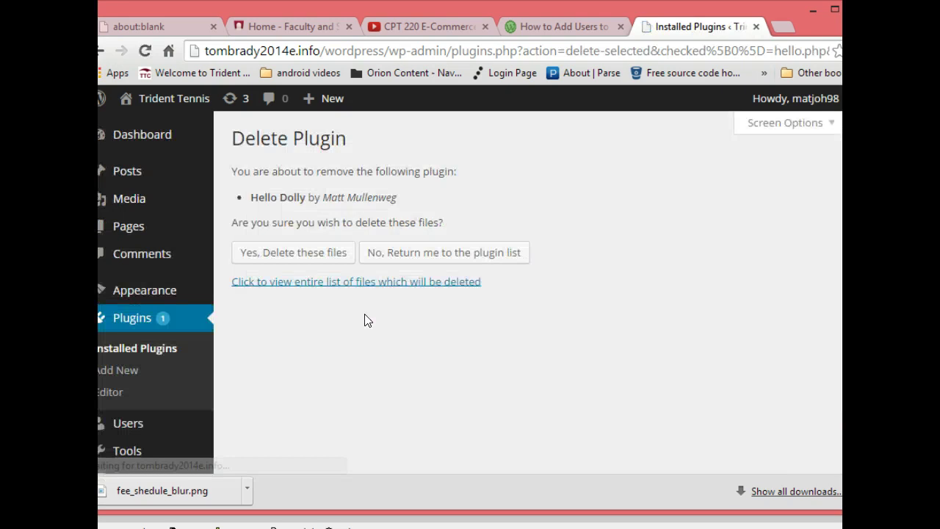
# - Confirm deletion of the Hello Dolly plugin files
pyautogui.click(298, 252)
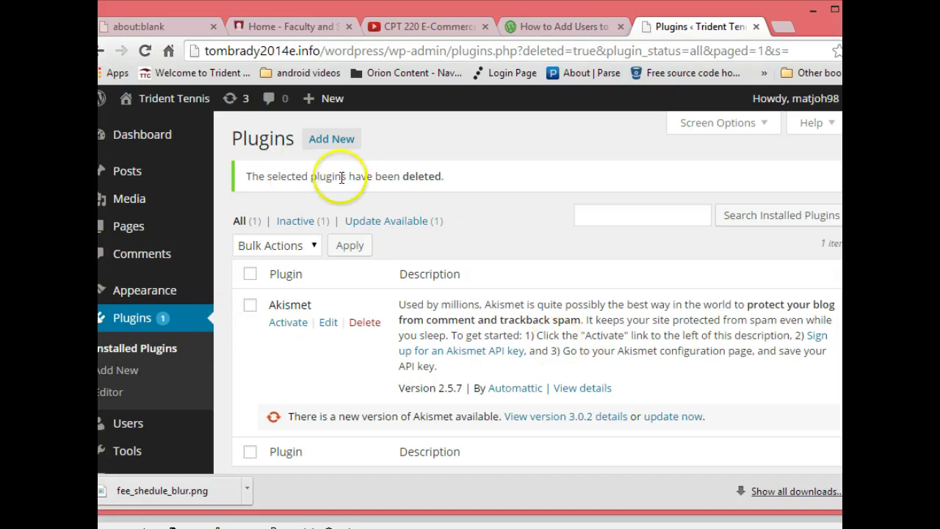
# - Go back to the Freehostia Applications Installer page and open Databases > MySQL Databases
pyautogui.rightClick(101, 49)
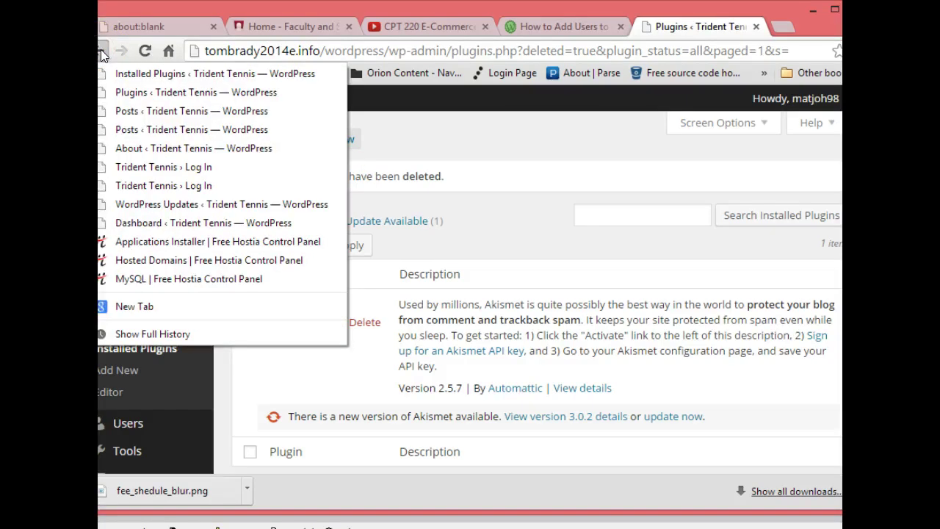
pyautogui.click(166, 246)
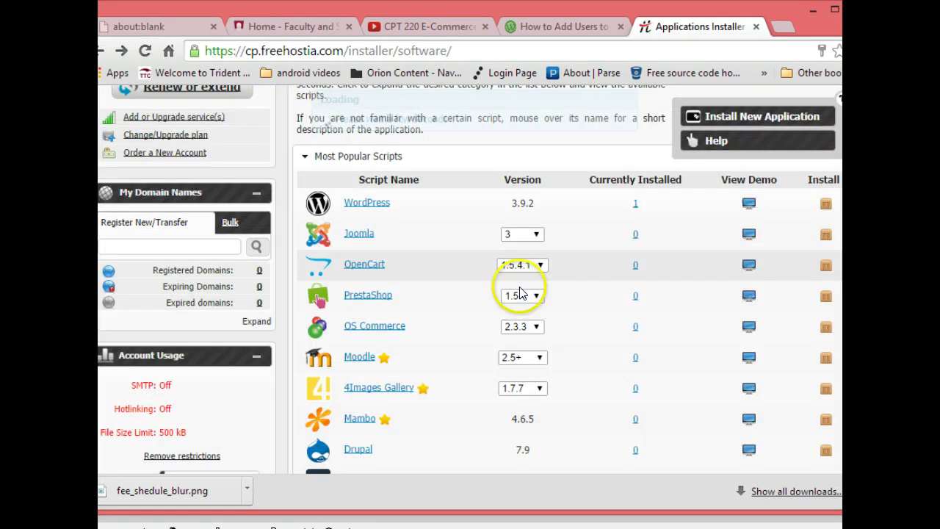
pyautogui.scroll(5, 318, 299)
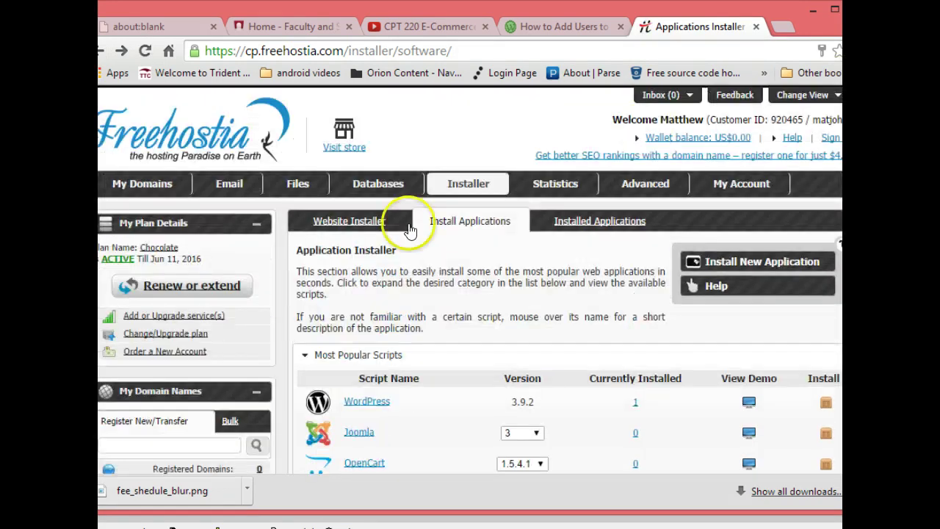
pyautogui.click(160, 187)
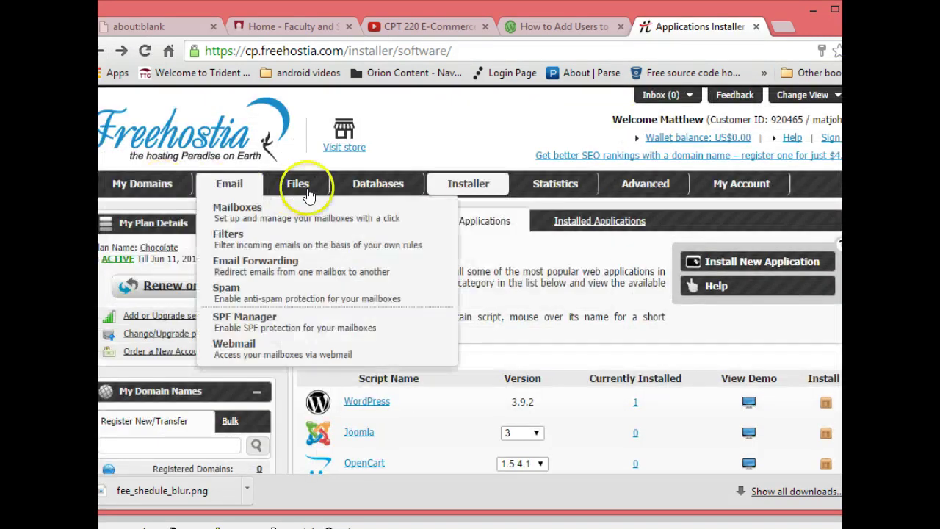
pyautogui.moveTo(371, 184)
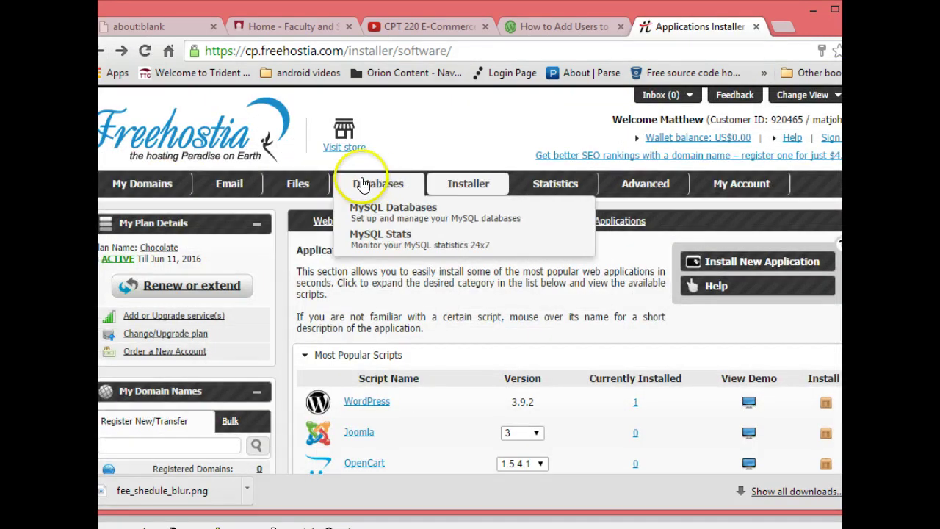
pyautogui.click(376, 221)
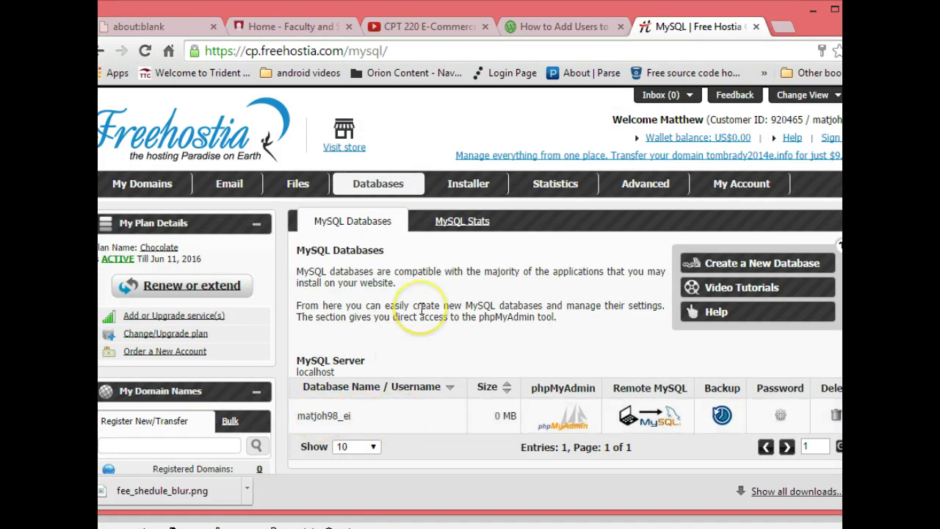
# - Browse File Manager into the domain's wordpress folder and scroll through wp-admin, wp-includes and wp-config.php
pyautogui.moveTo(297, 192)
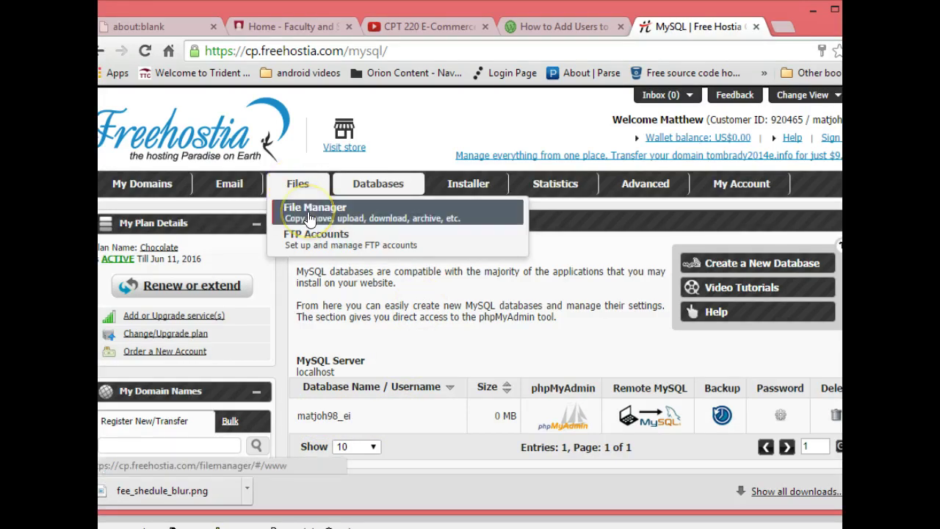
pyautogui.click(309, 219)
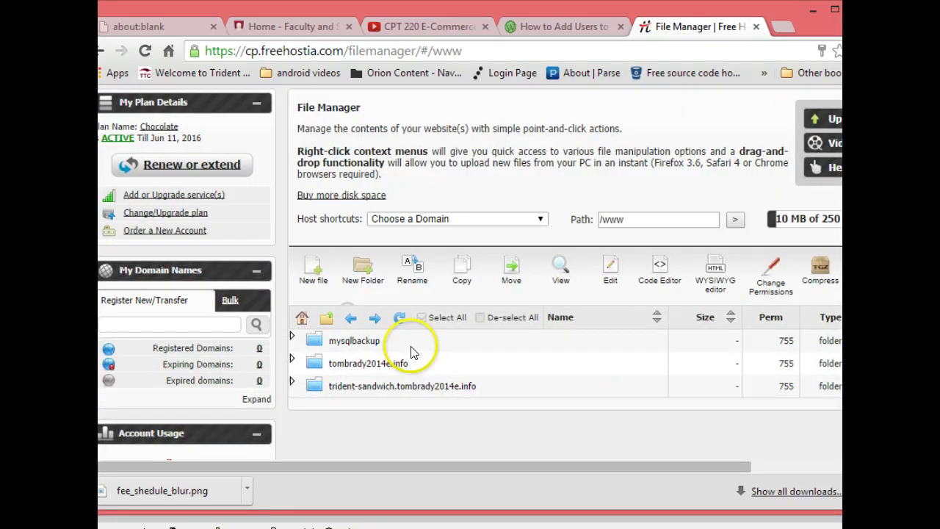
pyautogui.click(312, 364)
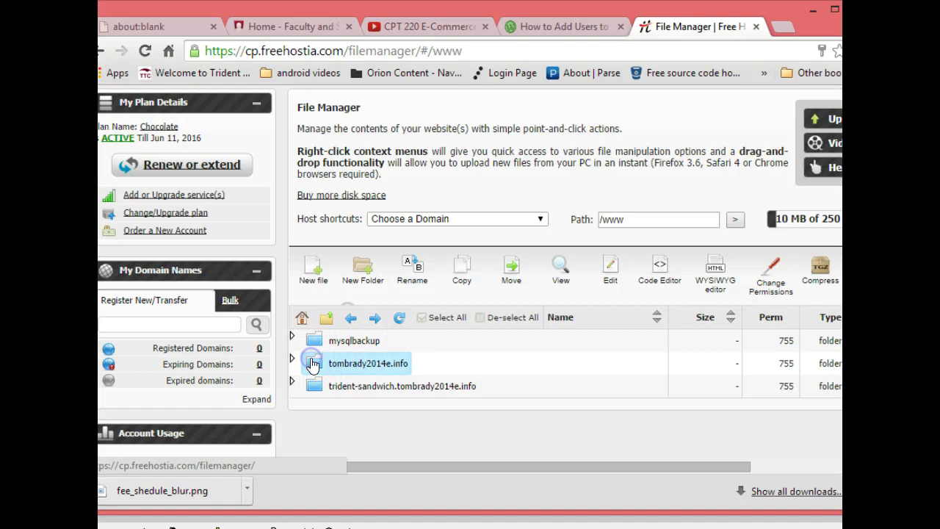
pyautogui.doubleClick(312, 363)
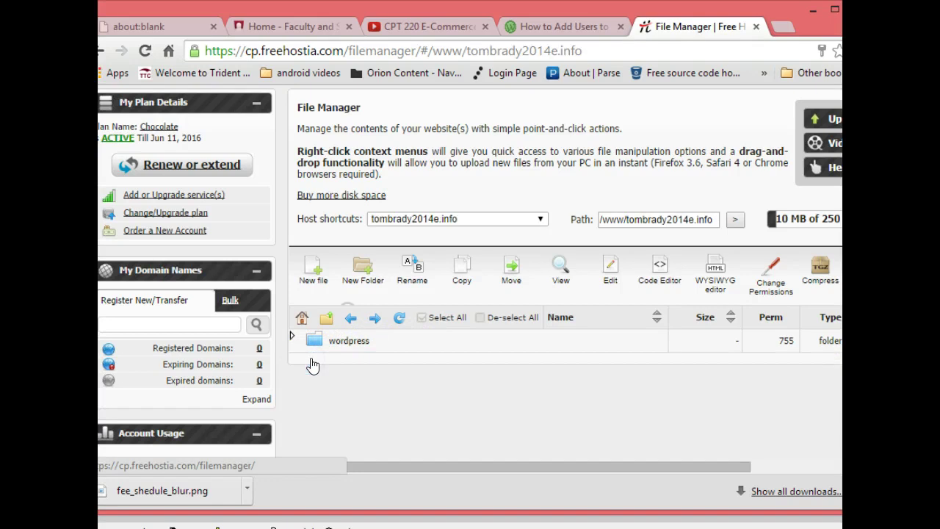
pyautogui.click(319, 338)
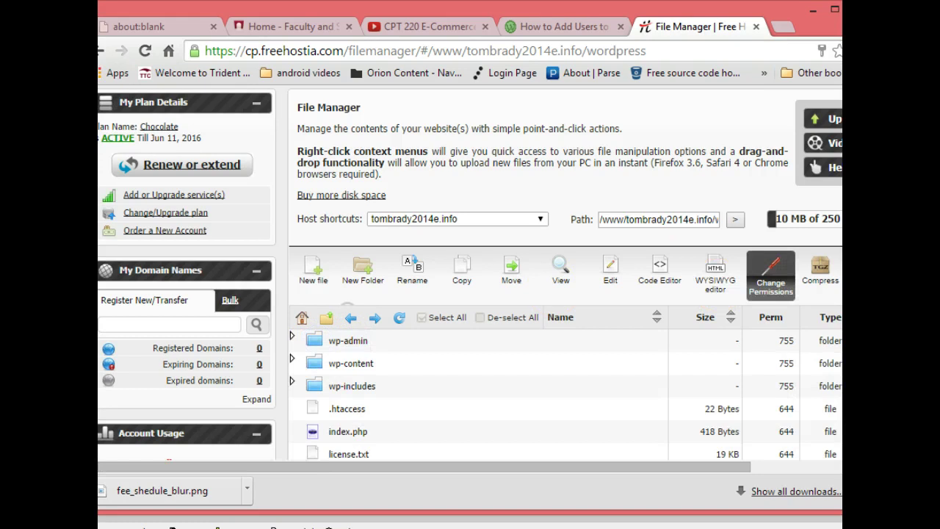
pyautogui.scroll(-8, 470, 294)
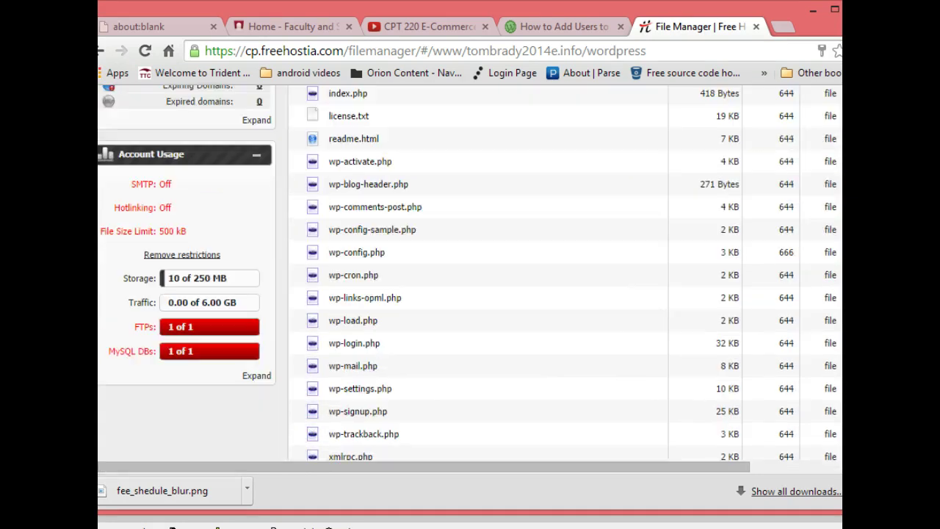
pyautogui.scroll(3, 566, 294)
pyautogui.scroll(-1, 673, 369)
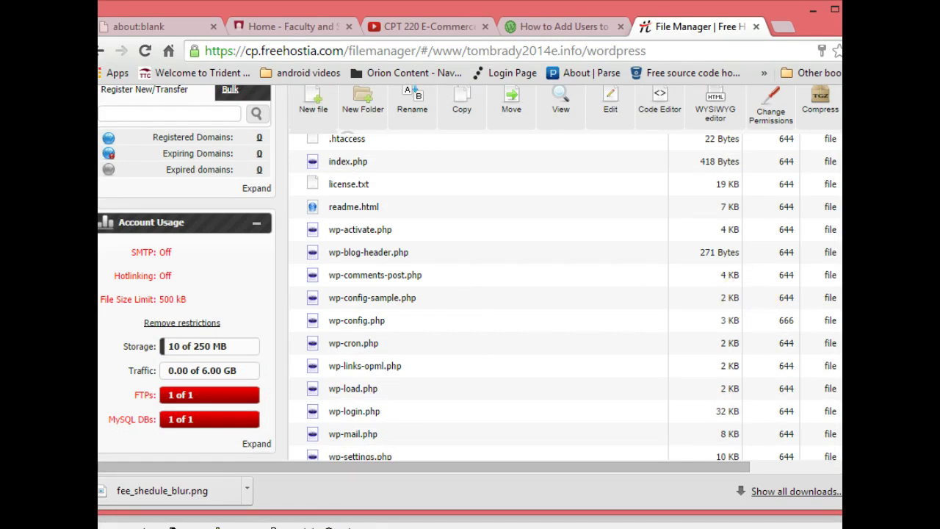
pyautogui.scroll(3, 420, 323)
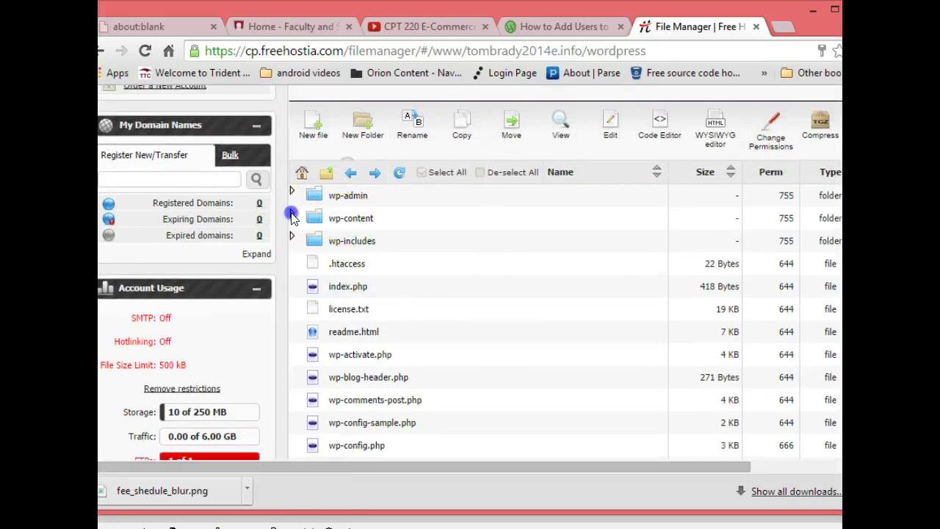
# - Expand wp-content to reveal plugins, themes and upgrade, then select the readme.html file
pyautogui.click(293, 213)
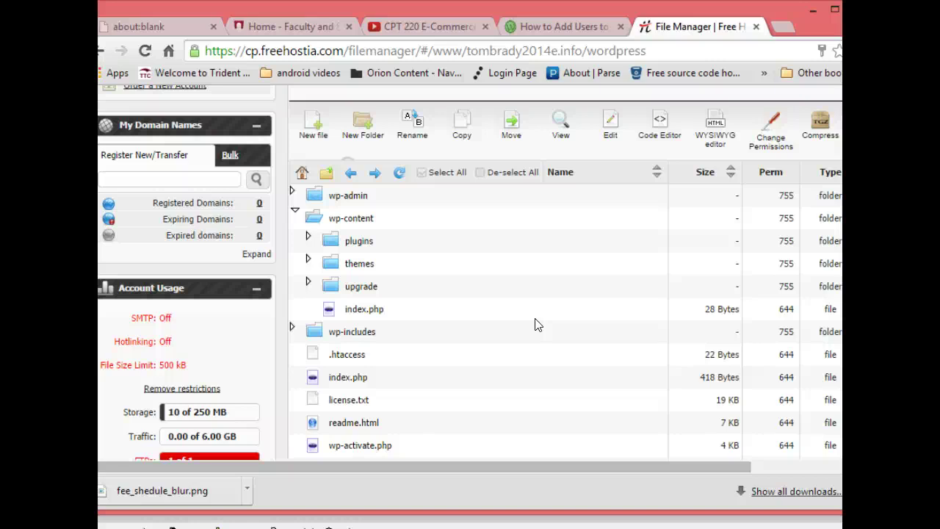
pyautogui.click(492, 261)
pyautogui.click(330, 350)
pyautogui.click(310, 399)
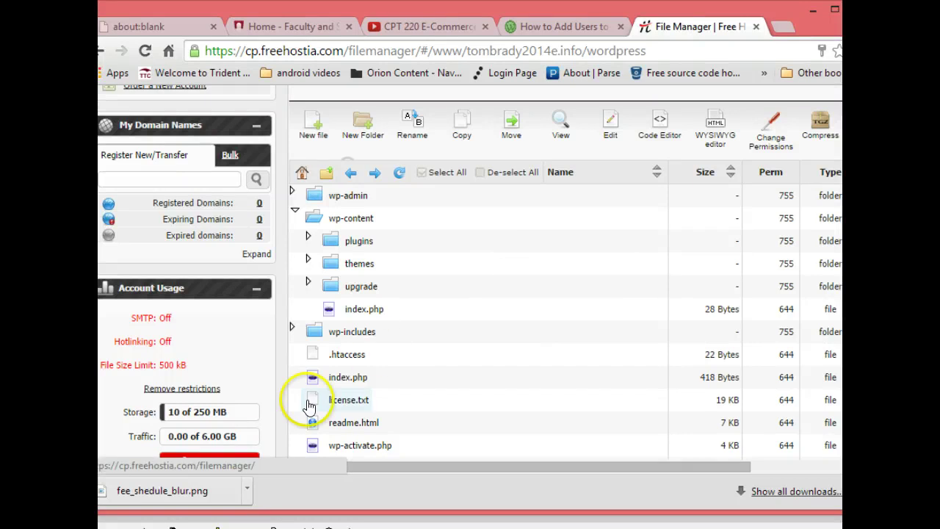
pyautogui.click(432, 411)
pyautogui.click(445, 356)
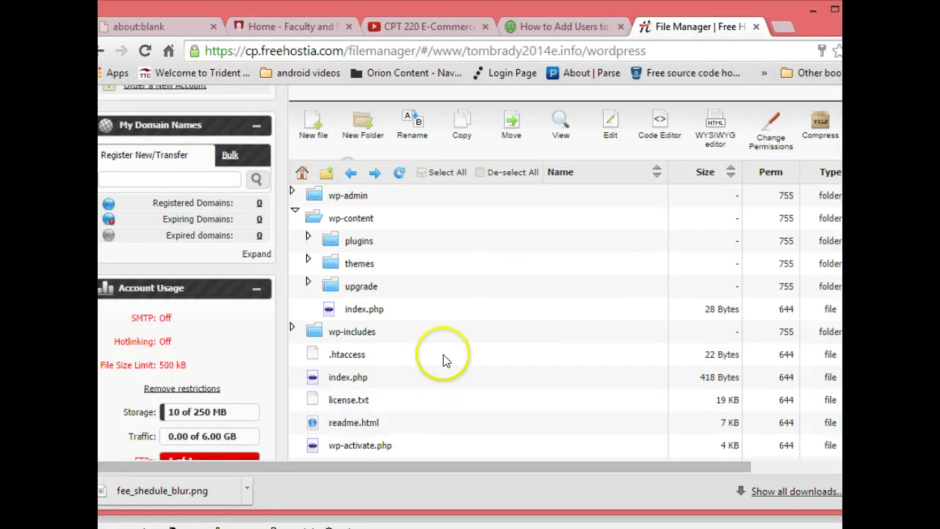